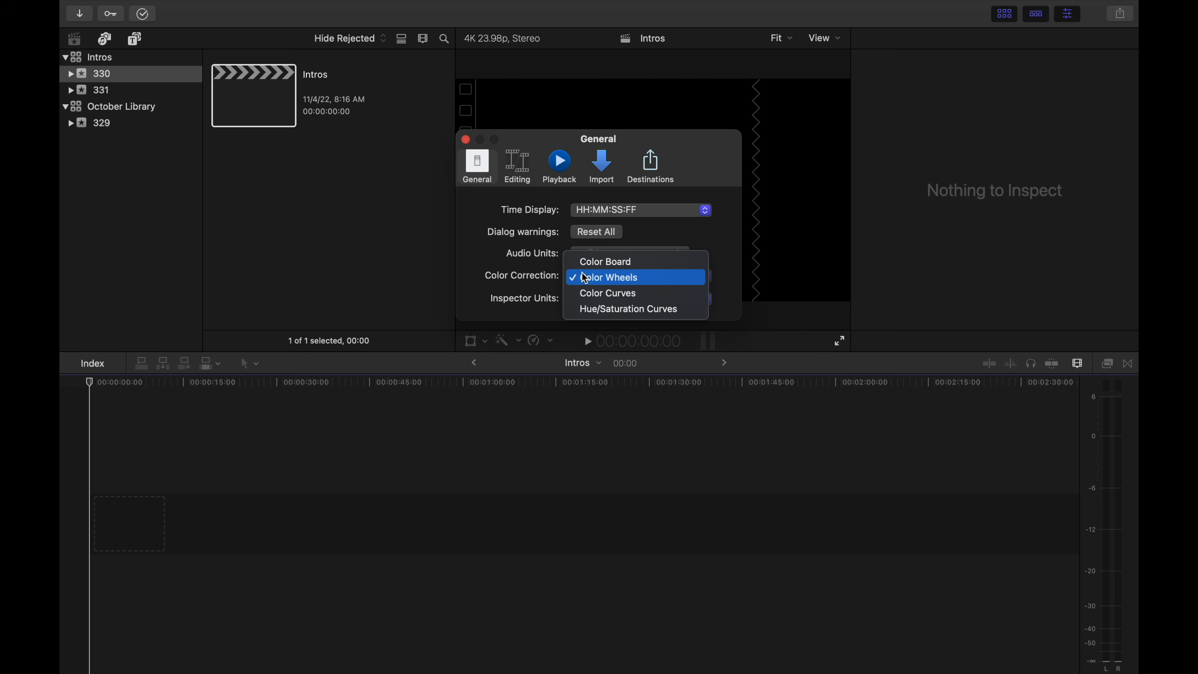
Review the Editing, Playback and Import preferences, including the option to stop playback and warn if a frame drops.
left_click(540, 221)
left_click(519, 170)
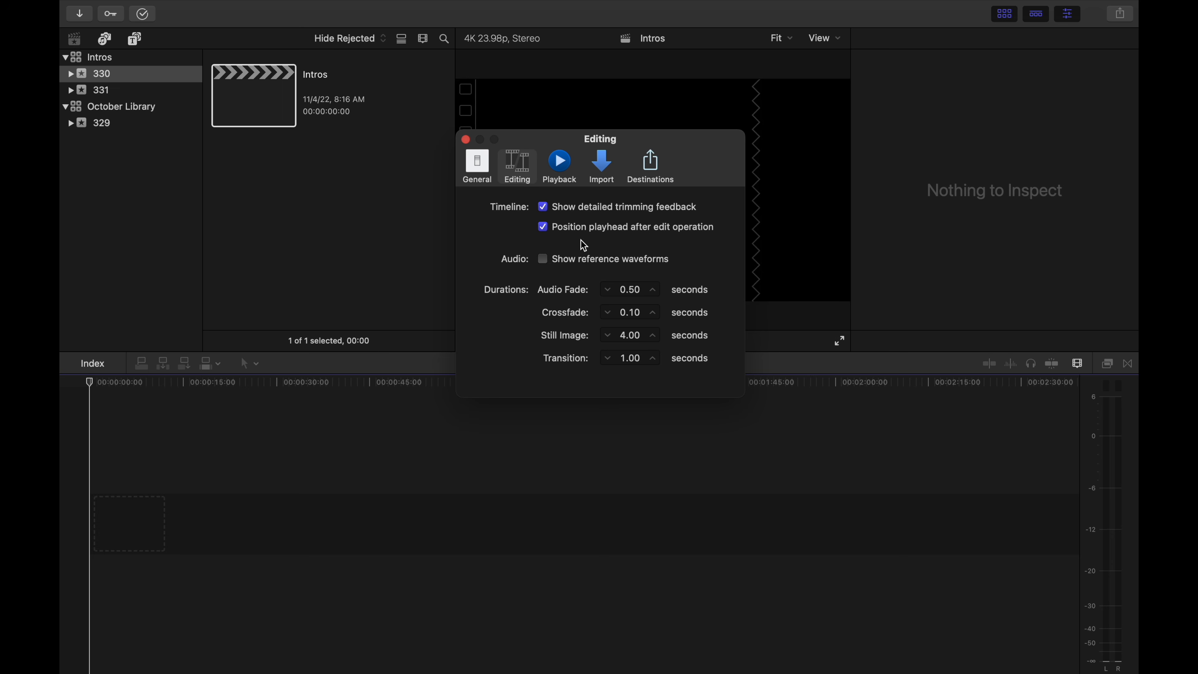
left_click(559, 168)
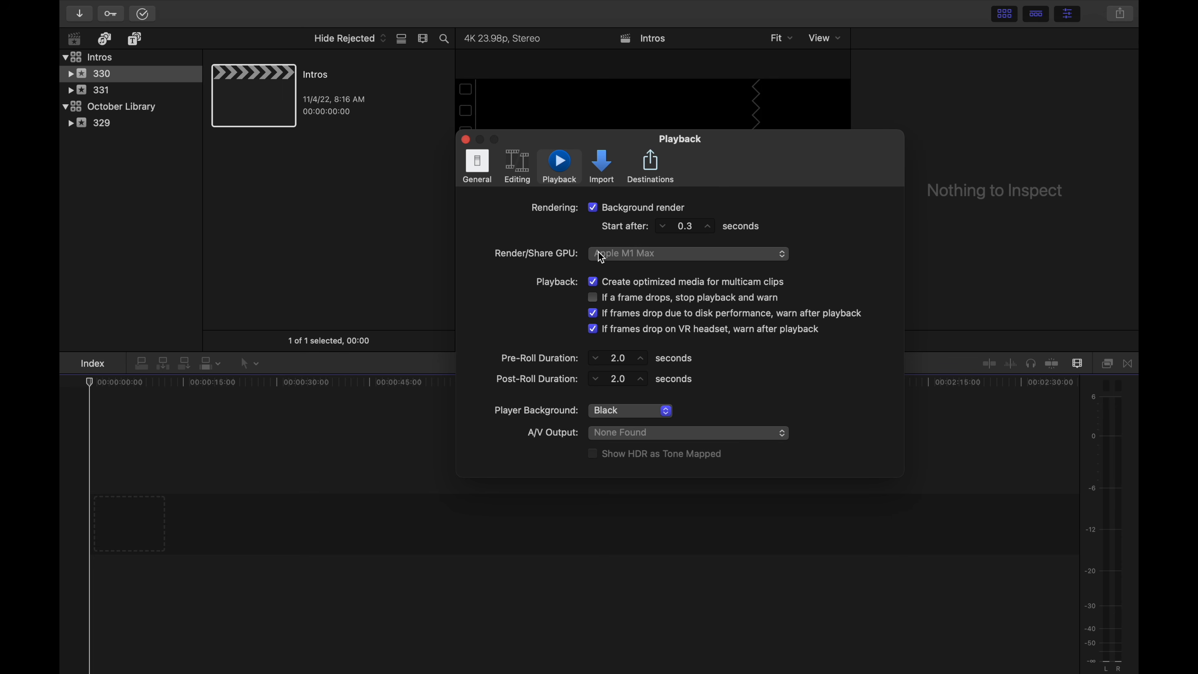
left_click(607, 256)
left_click(593, 294)
left_click(594, 295)
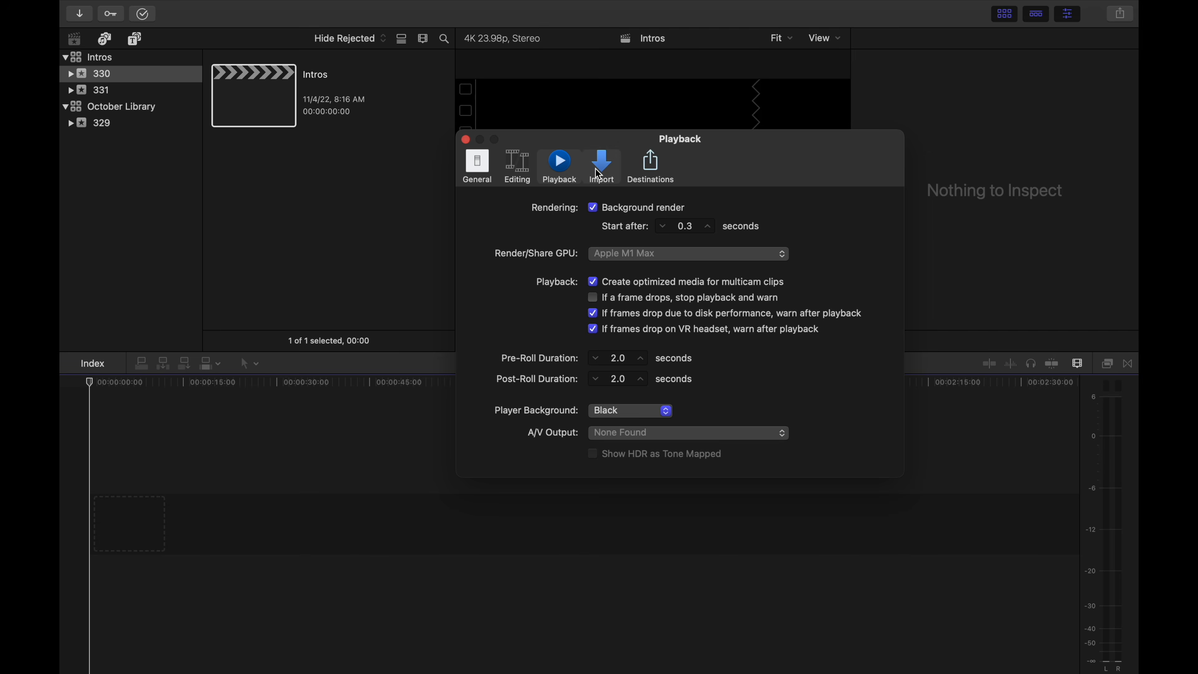
left_click(597, 175)
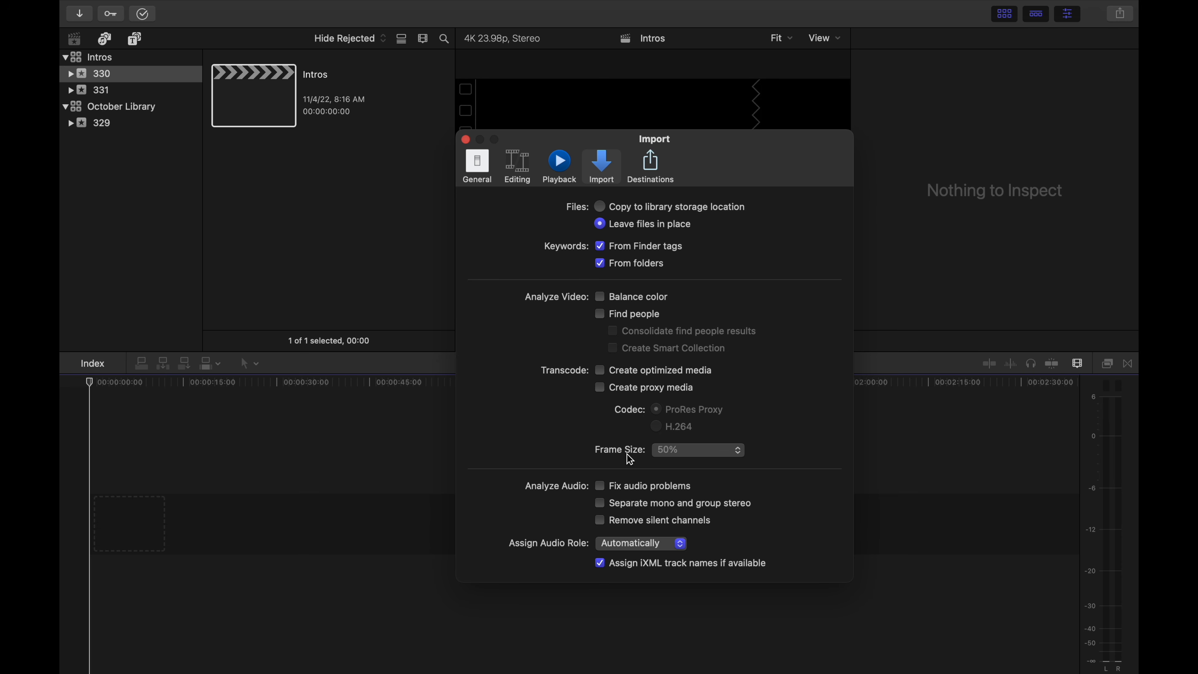
Add a Save Current Frame destination to the export destinations list in the preferences.
left_click(647, 181)
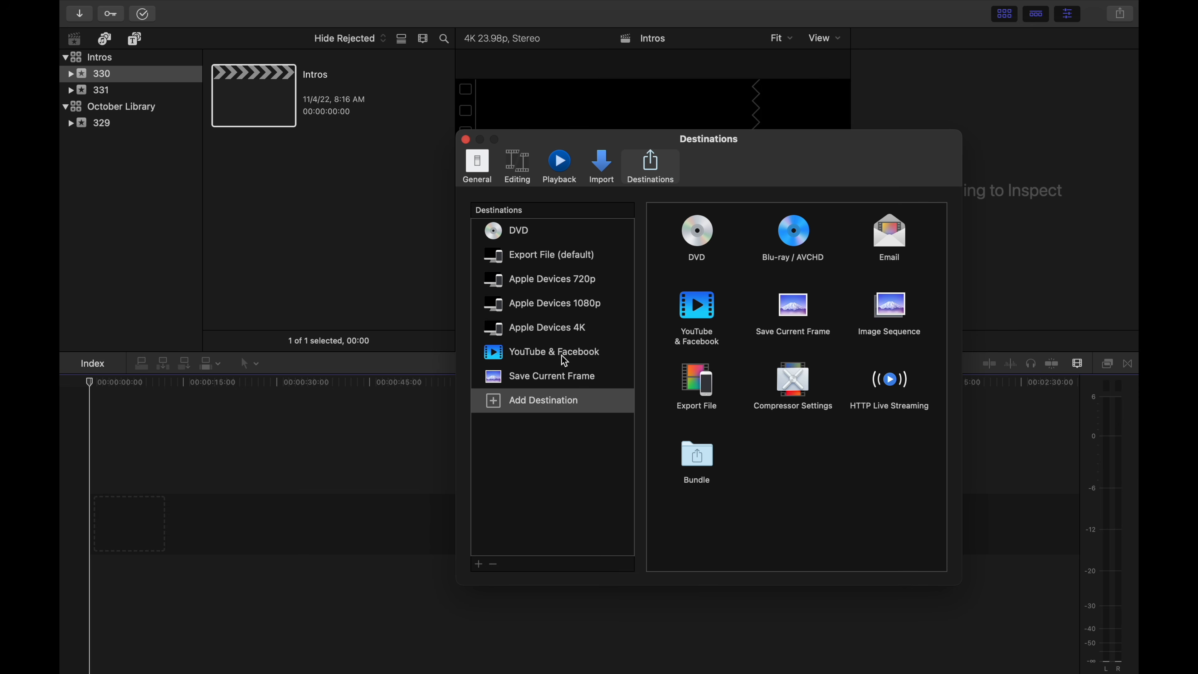
right_click(549, 372)
left_click(550, 392)
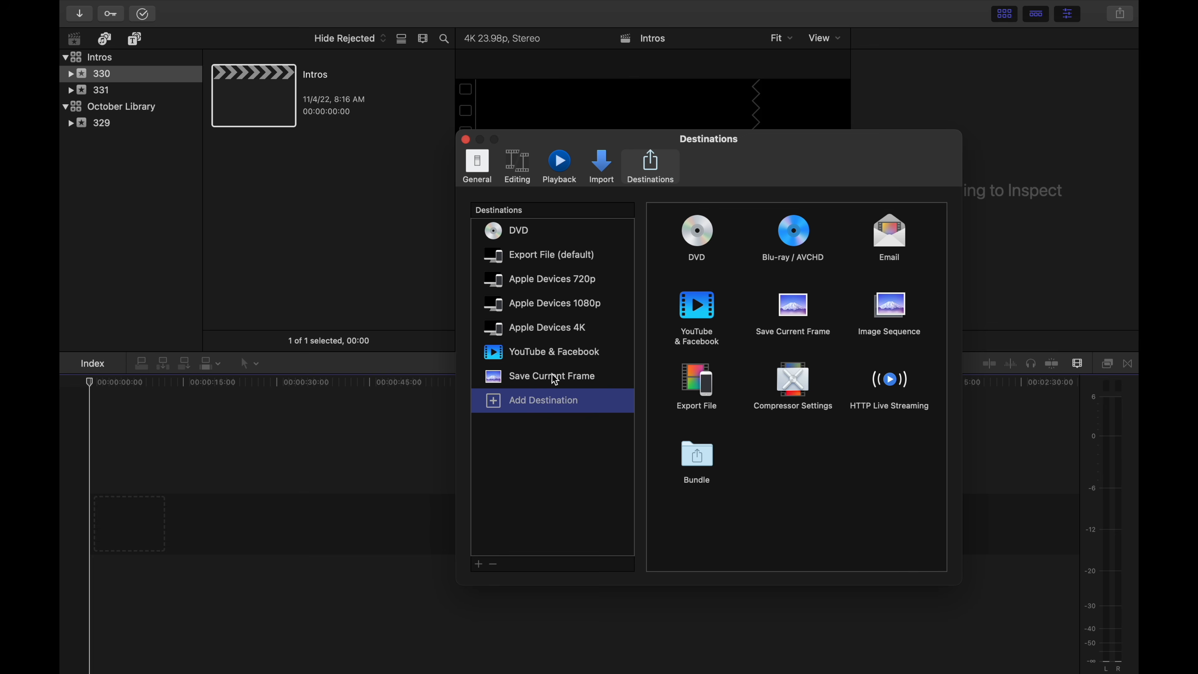
left_click(492, 399)
left_click_drag(784, 312, 616, 323)
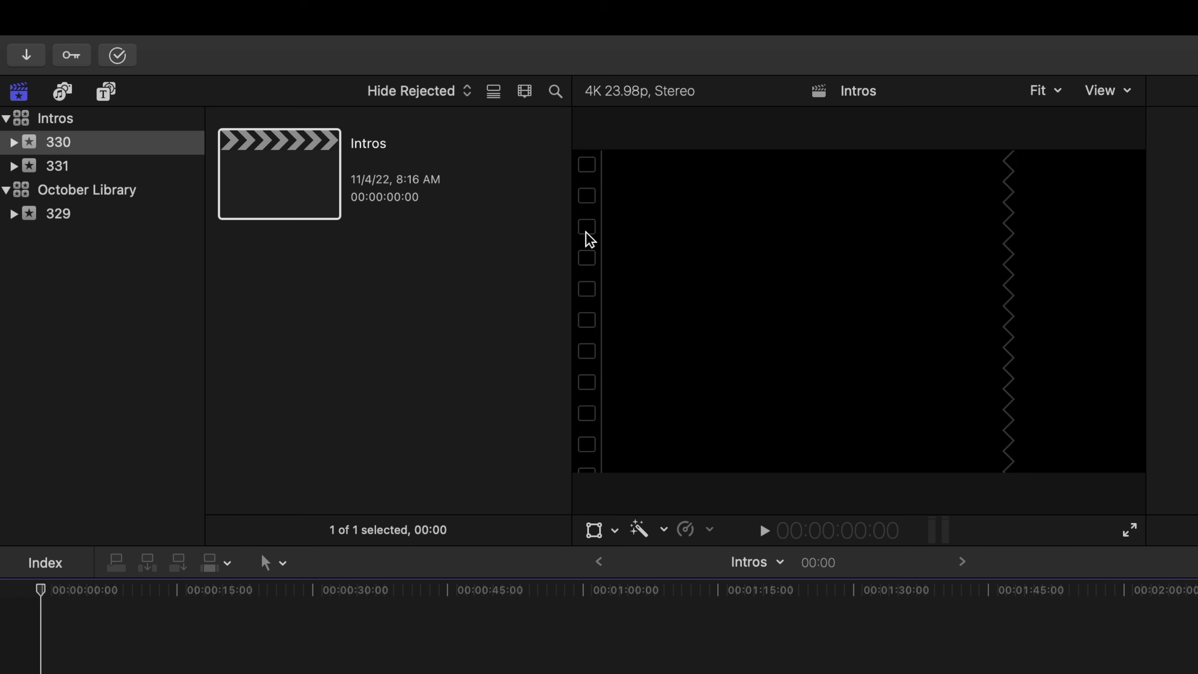
Open the Command Editor for customizing keyboard shortcuts and look through its command list.
left_click(136, 16)
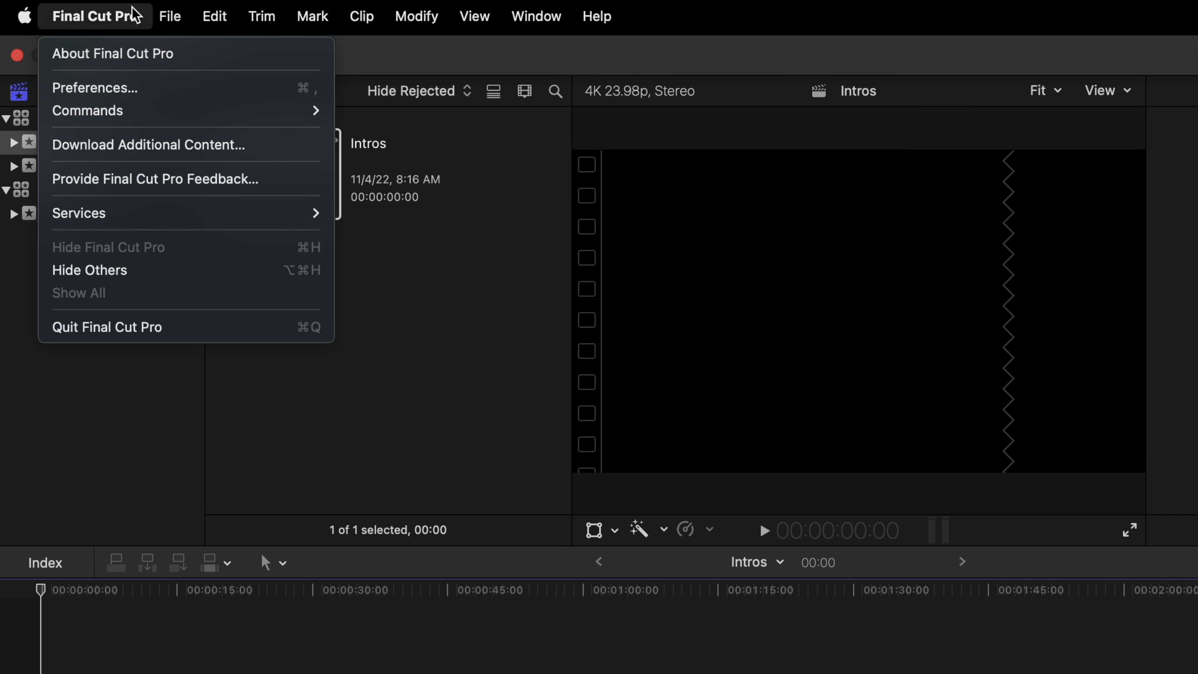
mouse_move(116, 111)
left_click(359, 112)
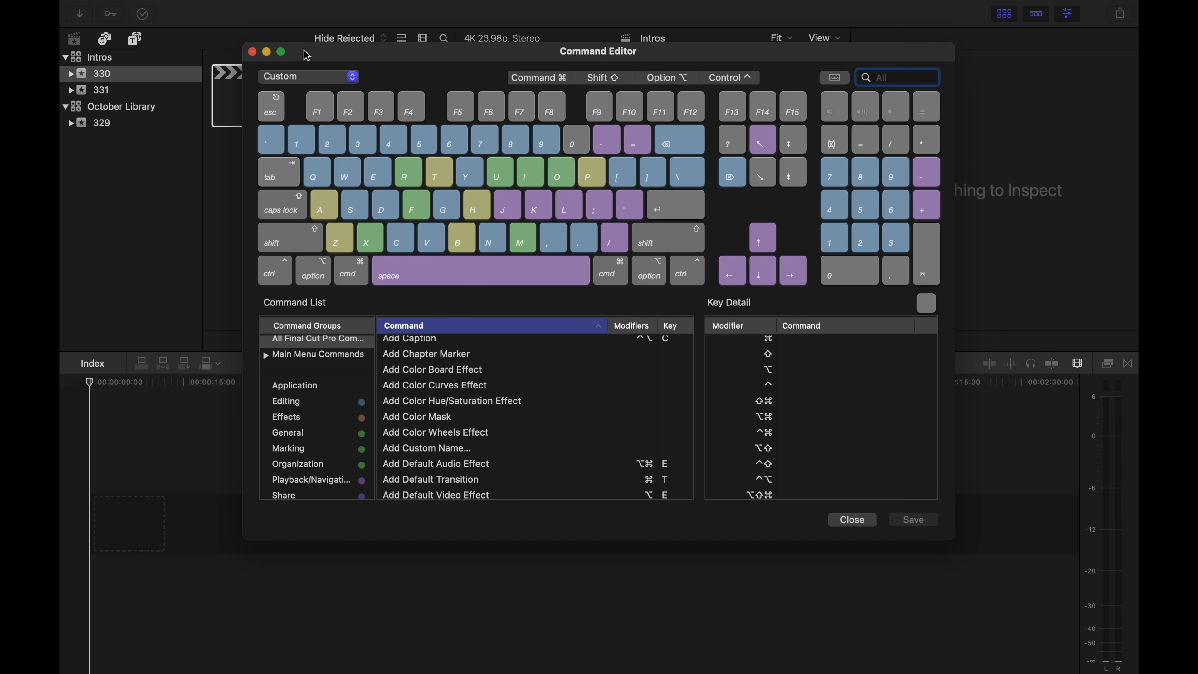
scroll(437, 419, "down", 10)
scroll(438, 419, "down", 5)
scroll(438, 419, "up", 15)
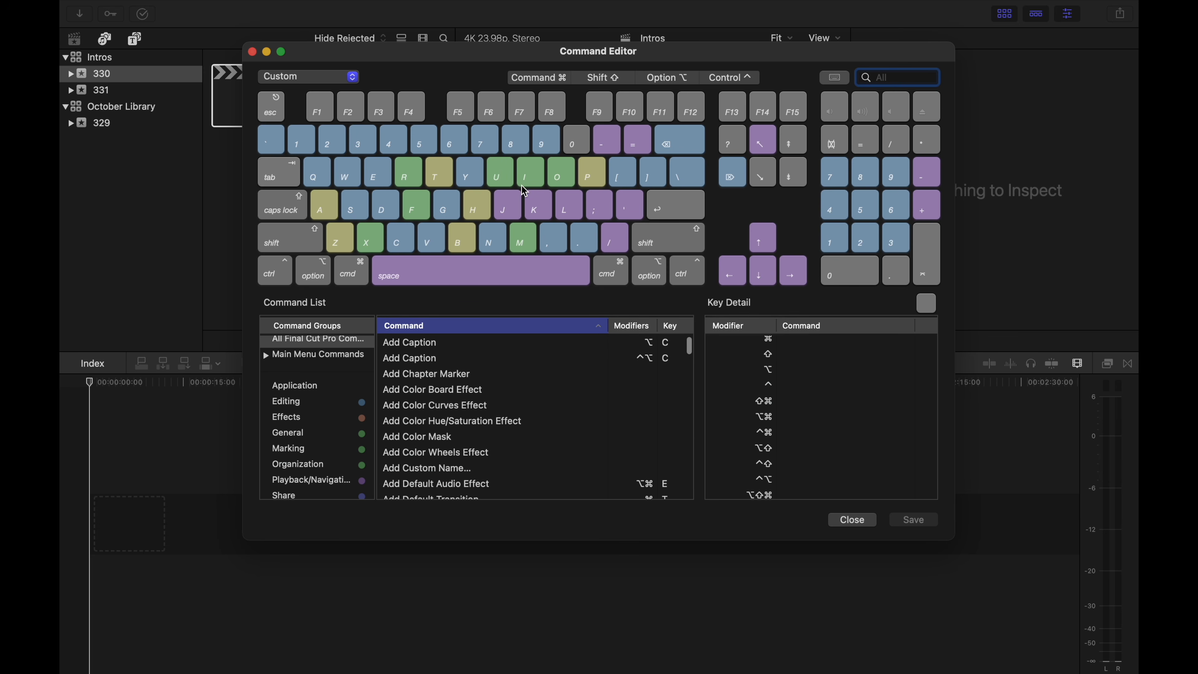
Examine which keys have shortcuts with the Command, Shift and Option modifiers on the keyboard map, then clear the modifiers.
left_click(532, 83)
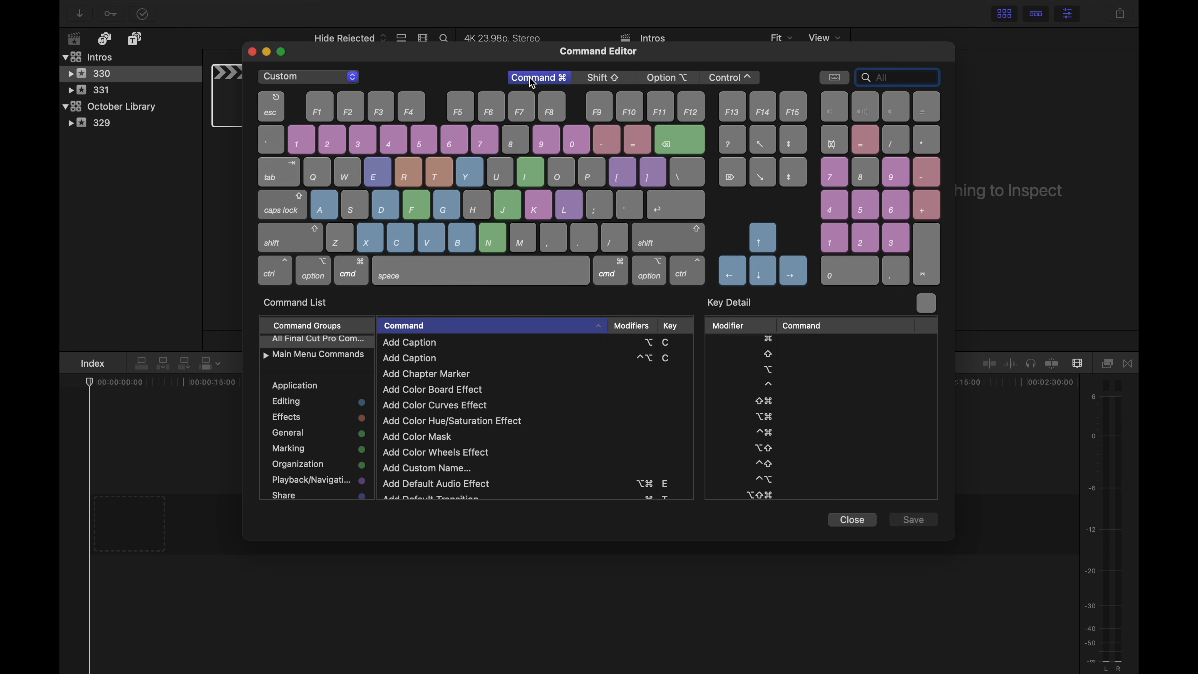
left_click(599, 78)
left_click(652, 79)
left_click(606, 78)
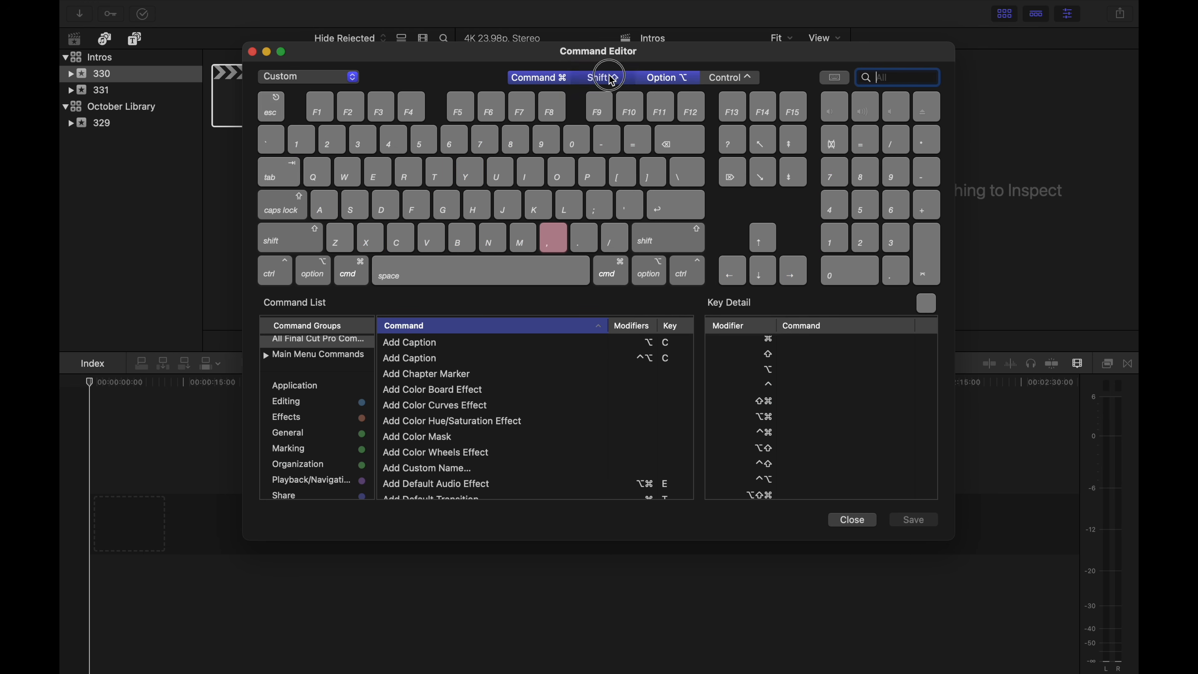
left_click(548, 80)
left_click(675, 79)
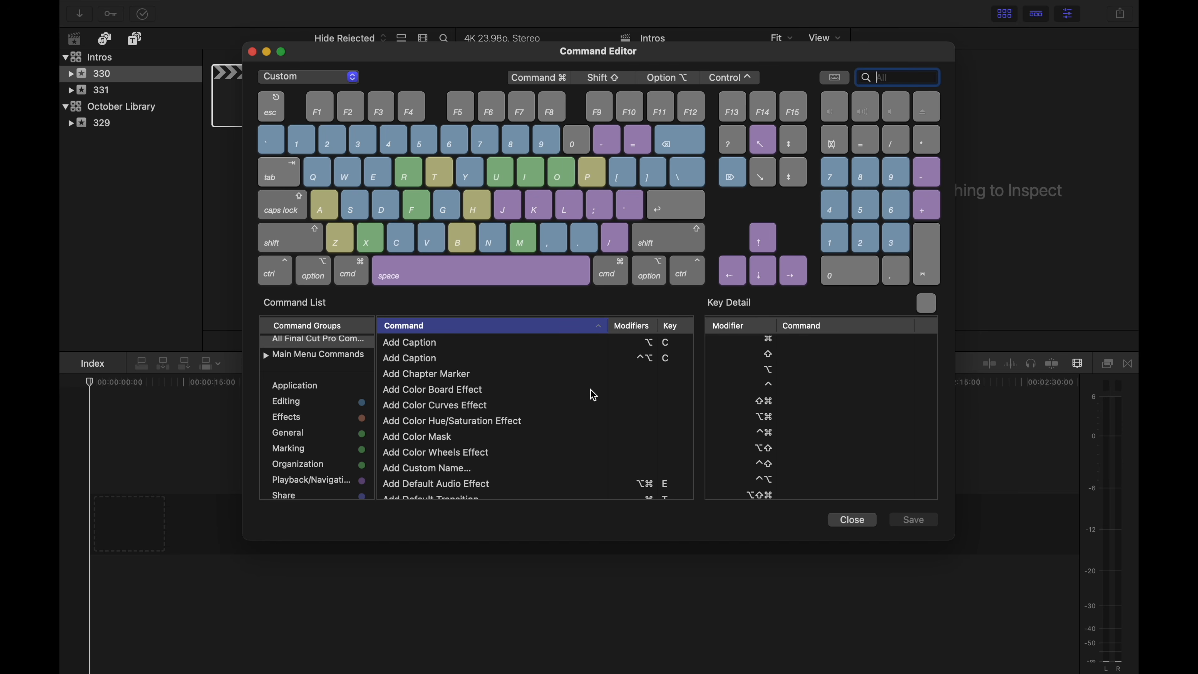
Find the Blade and Blade All entries in the command list and examine their descriptions and shortcuts.
scroll(591, 393, "down", 5)
scroll(475, 421, "down", 15)
scroll(475, 423, "down", 10)
scroll(475, 422, "up", 4)
left_click(414, 385)
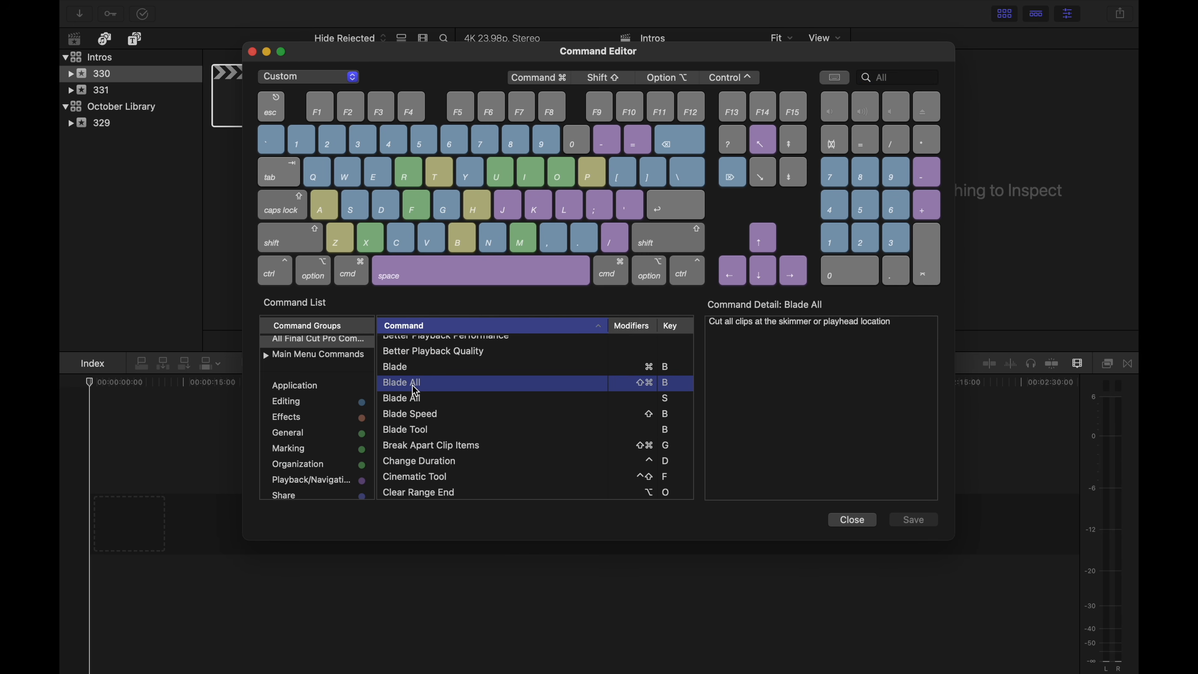
left_click(408, 400)
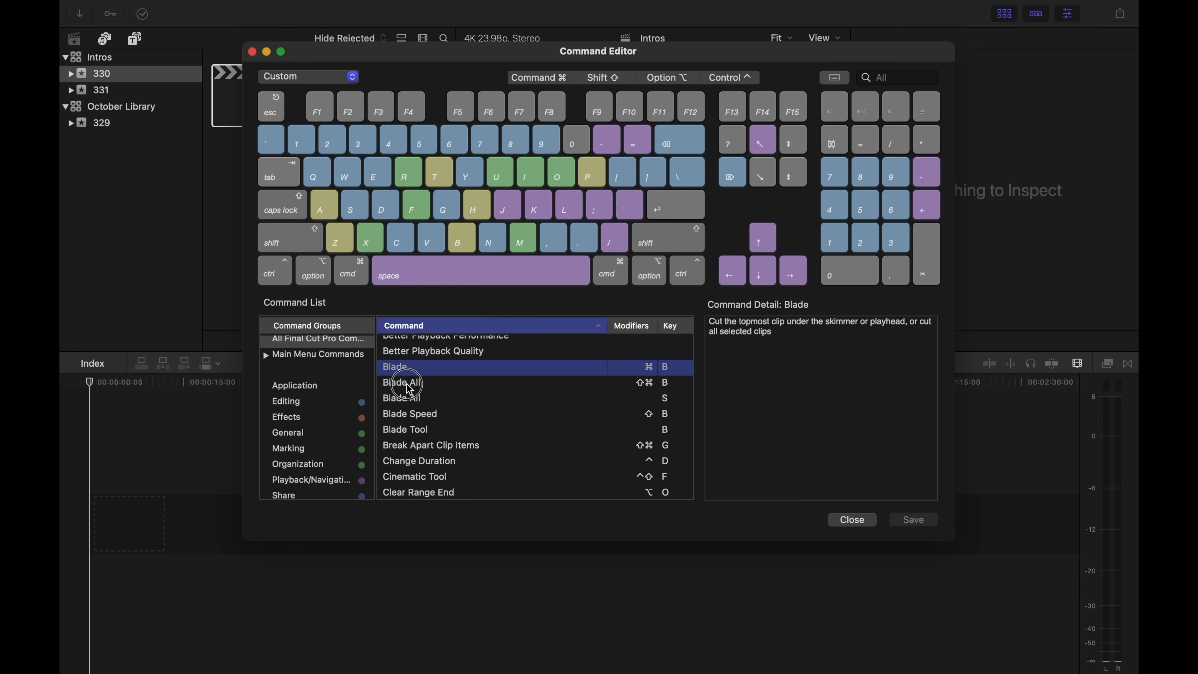
left_click(409, 383)
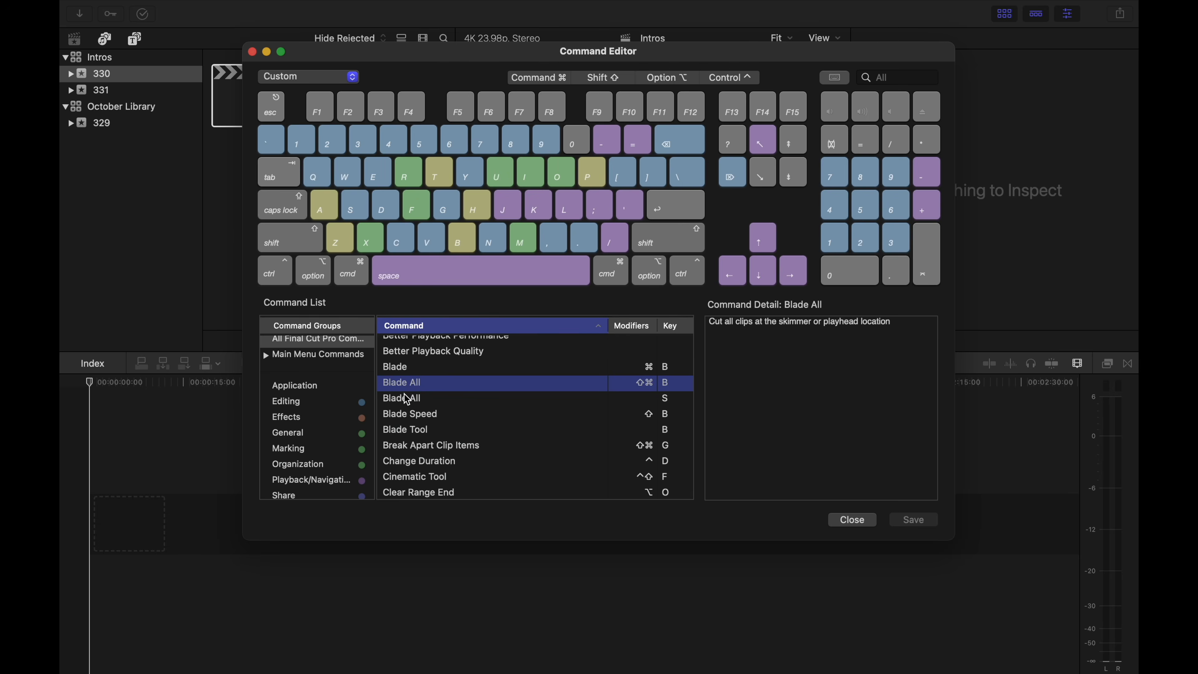
left_click(403, 396)
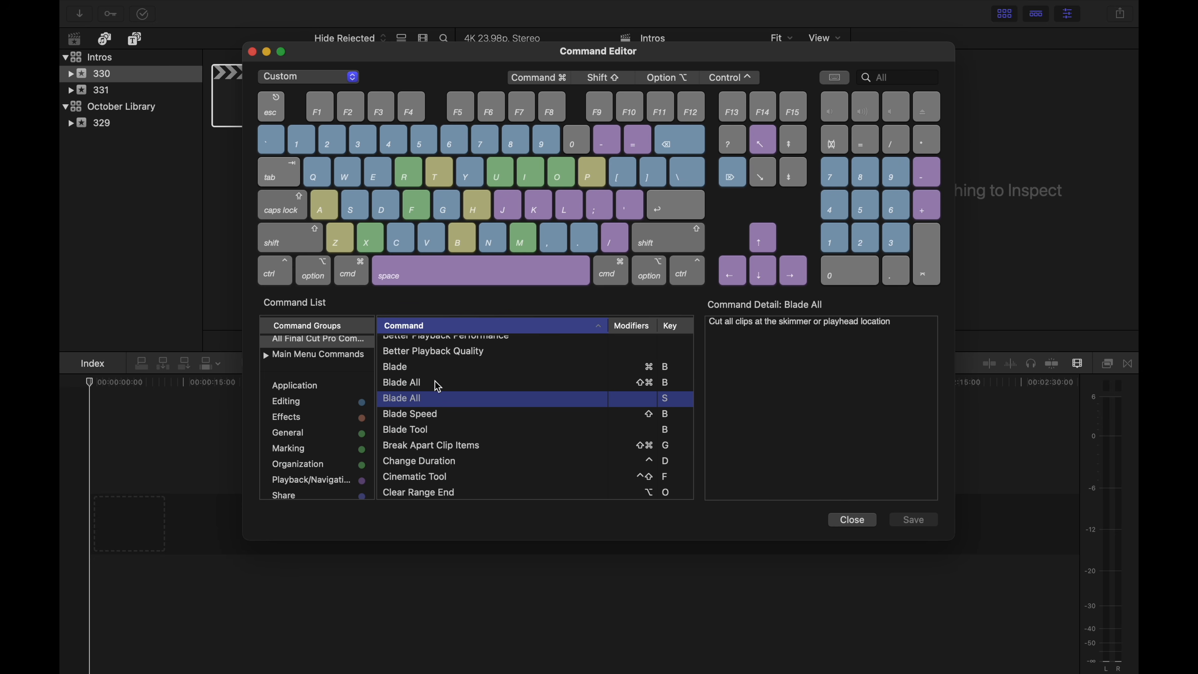
Try to assign the T key to the Blade All command that uses S, leaving that entry selected.
left_click(430, 418)
left_click(435, 397)
key("t")
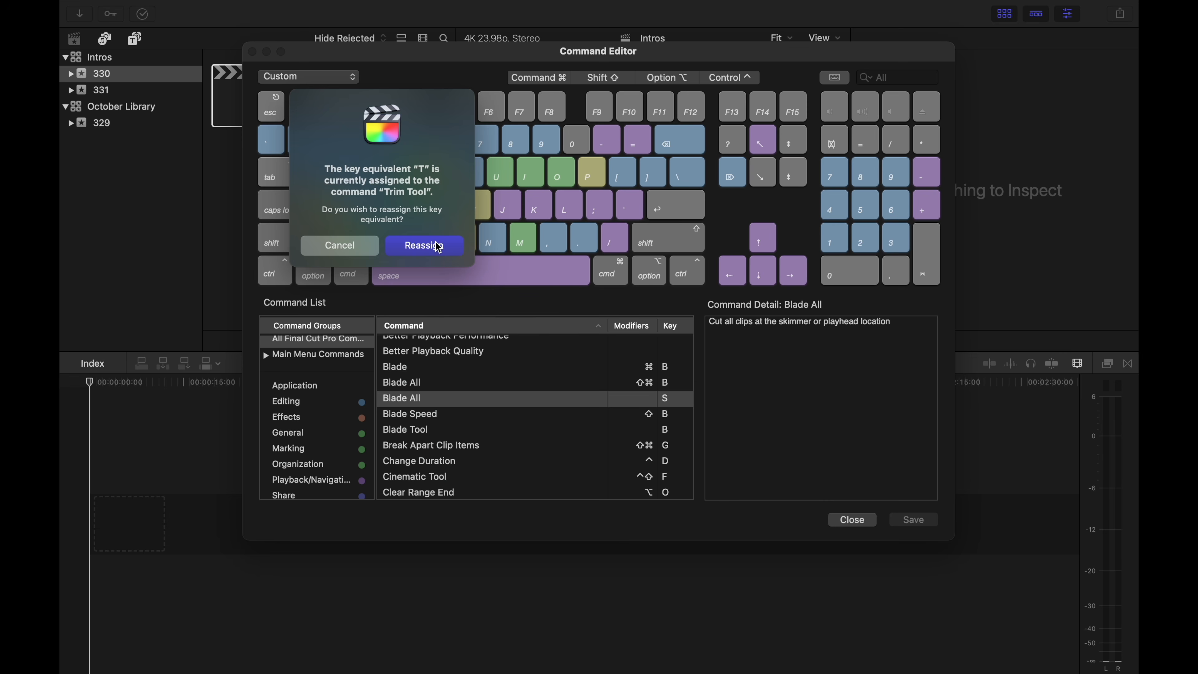
left_click(408, 251)
left_click(468, 383)
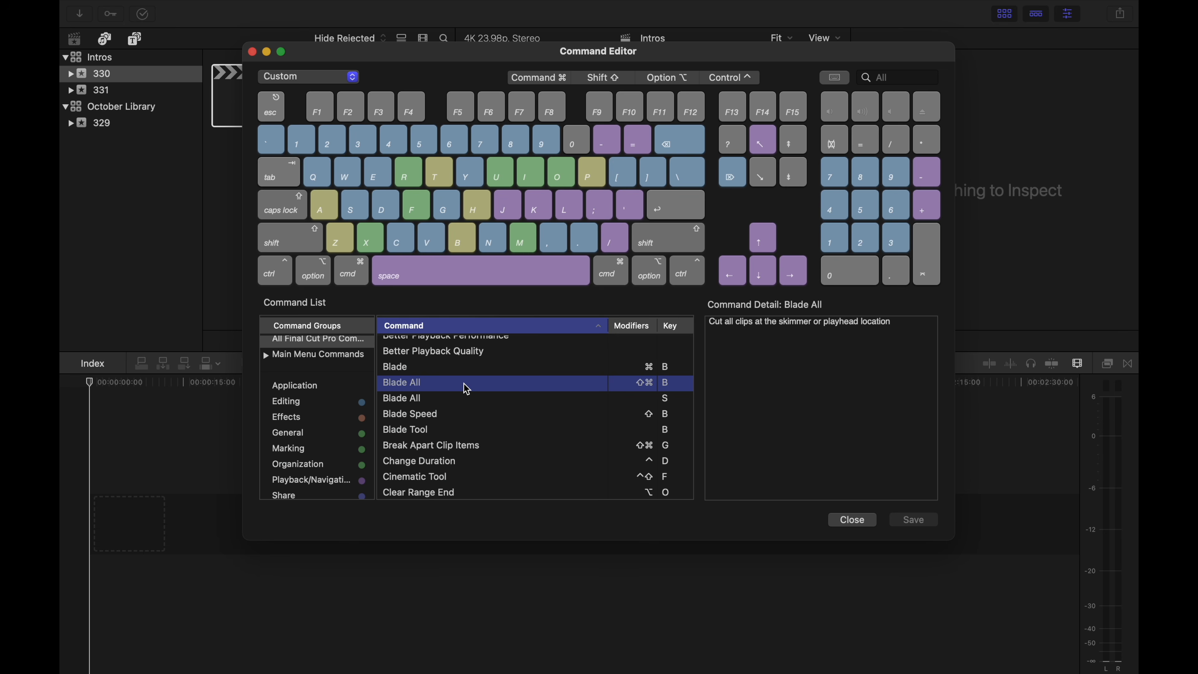
left_click(452, 398)
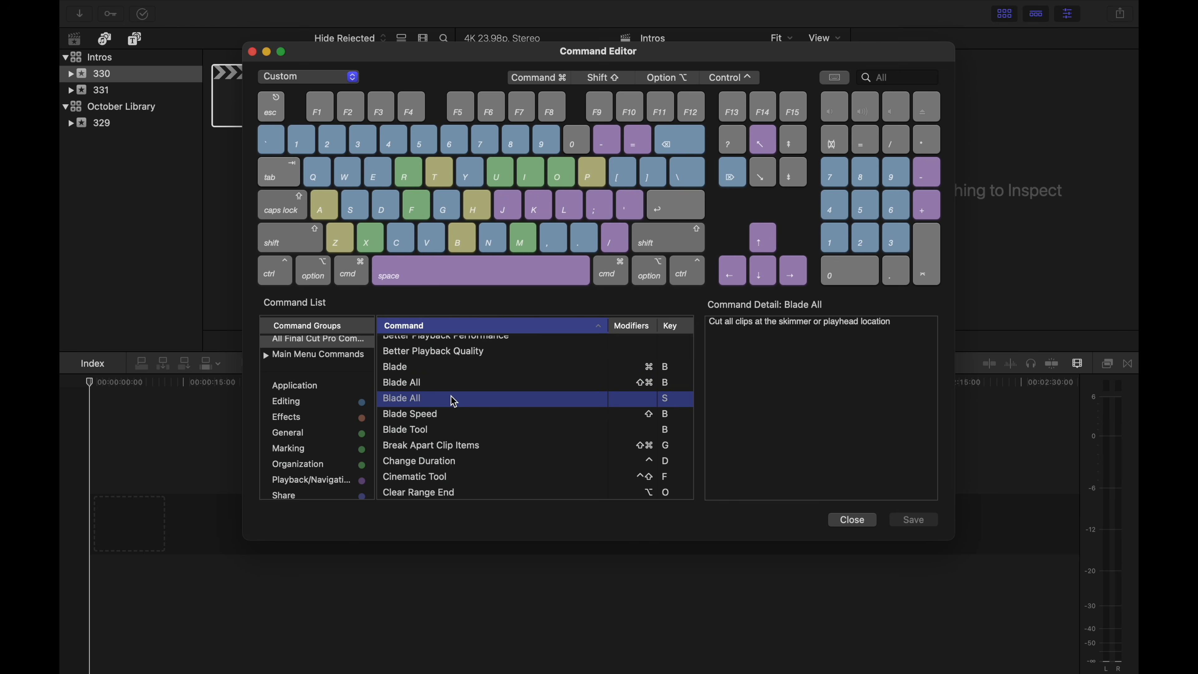